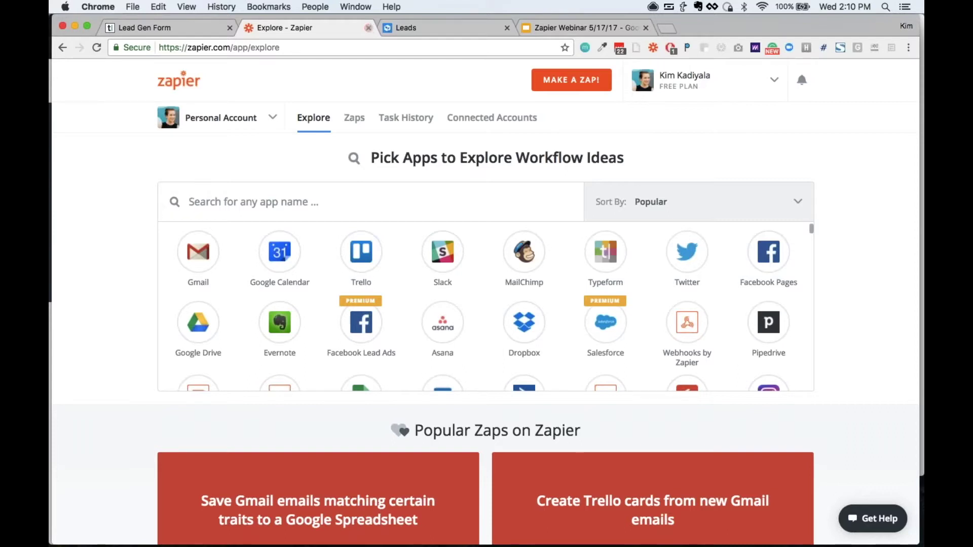
Step: Look over the Zapier home page and its sign-up form in the other browser window, and return to the Explore page
{"action": "left_click", "coordinate": [216, 203]}
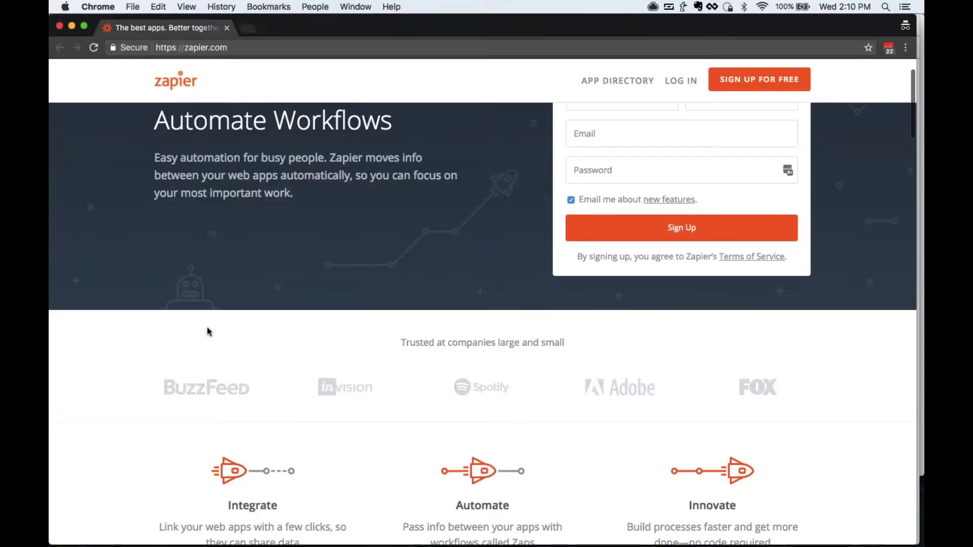
{"action": "scroll", "coordinate": [208, 332], "scroll_direction": "up", "scroll_amount": 3}
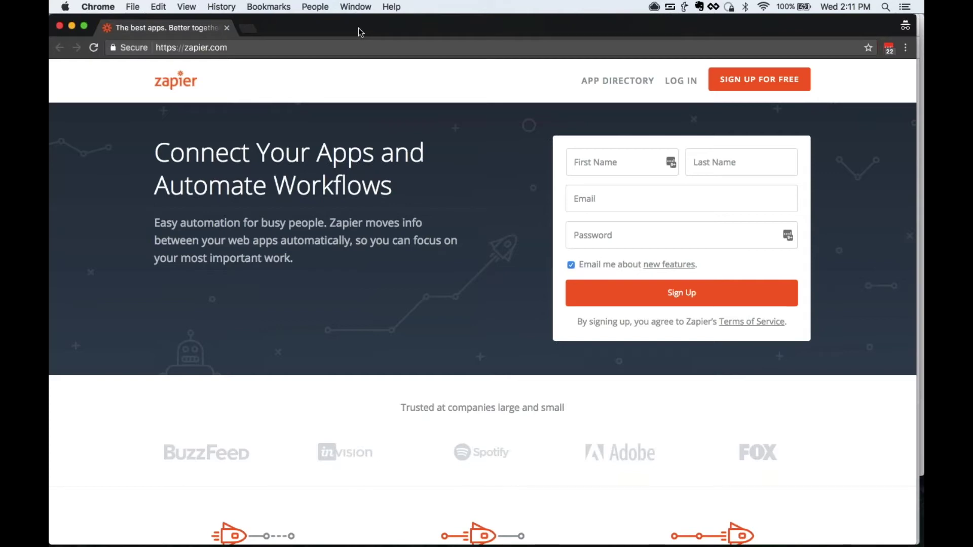
{"action": "key", "text": "super+grave"}
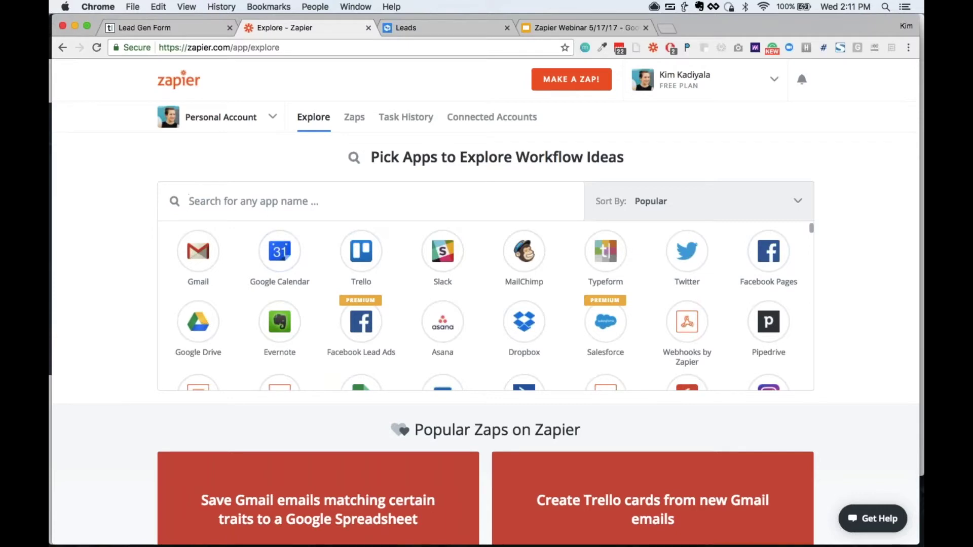
Step: Browse the app list, search it for "pros" and pick ProsperWorks to explore its workflow ideas
{"action": "scroll", "coordinate": [486, 304], "scroll_direction": "down", "scroll_amount": 1}
{"action": "scroll", "coordinate": [486, 306], "scroll_direction": "down", "scroll_amount": 15}
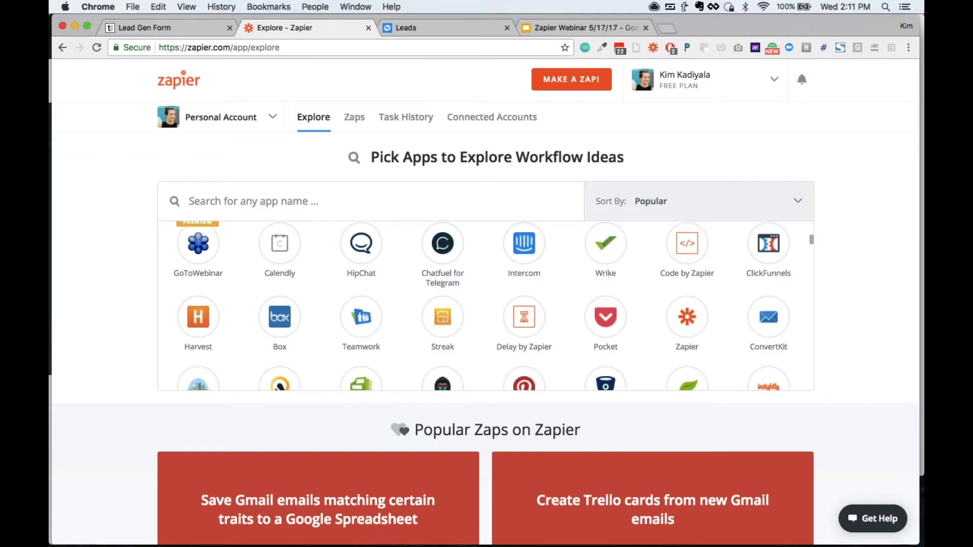
{"action": "type", "text": "p"}
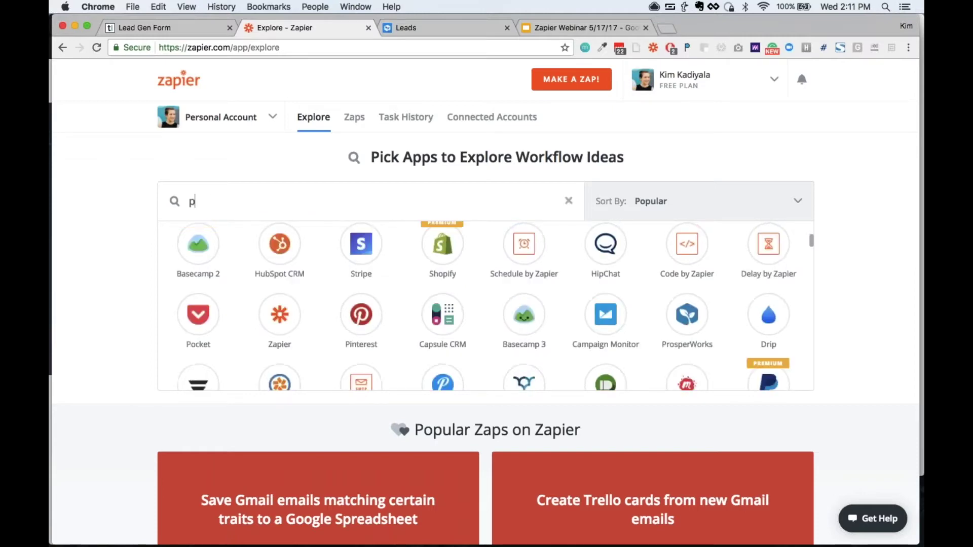
{"action": "type", "text": "ros"}
{"action": "left_click", "coordinate": [191, 269]}
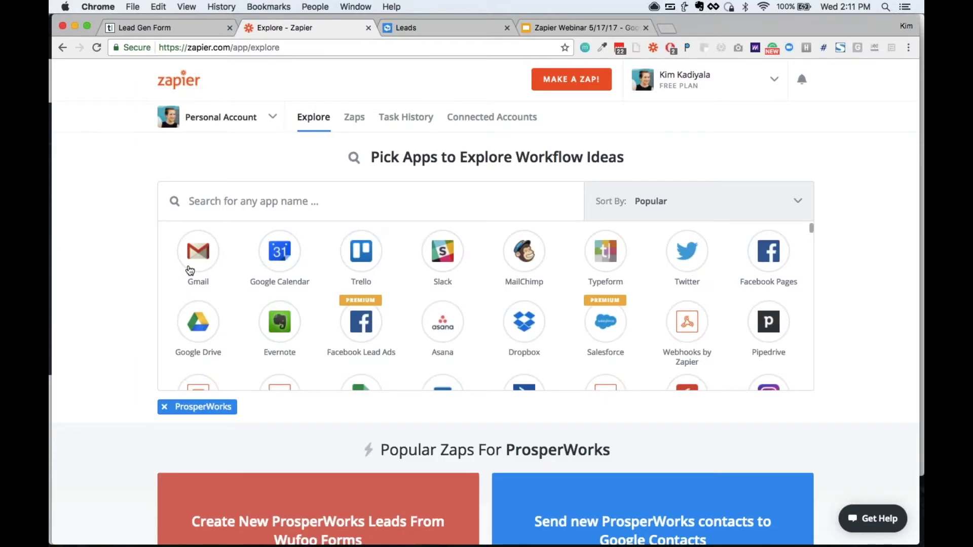
Step: Review the "Create New ProsperWorks Leads From Wufoo Forms" template in a separate tab and return to the Explore page
{"action": "scroll", "coordinate": [113, 408], "scroll_direction": "down", "scroll_amount": 1}
{"action": "scroll", "coordinate": [113, 408], "scroll_direction": "down", "scroll_amount": 7}
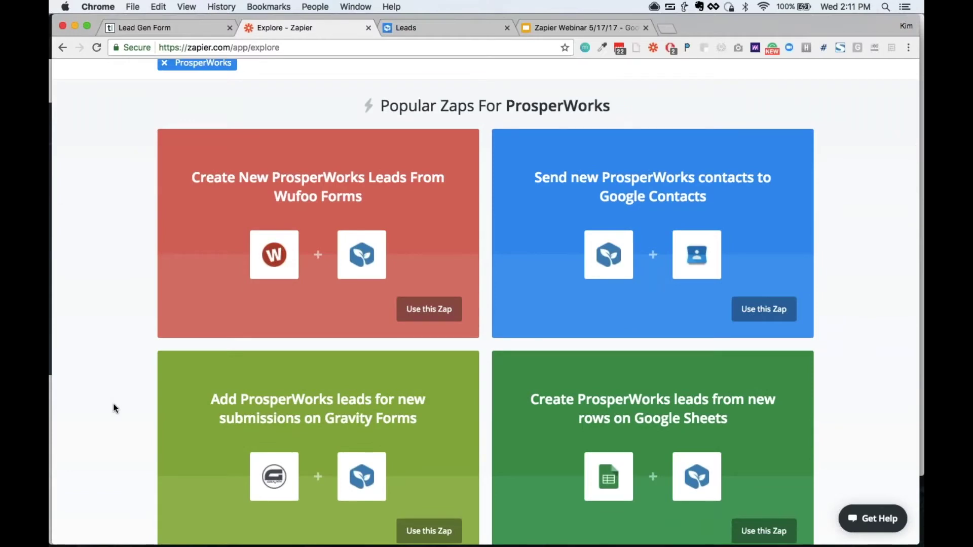
{"action": "left_click", "coordinate": [415, 319], "text": "super"}
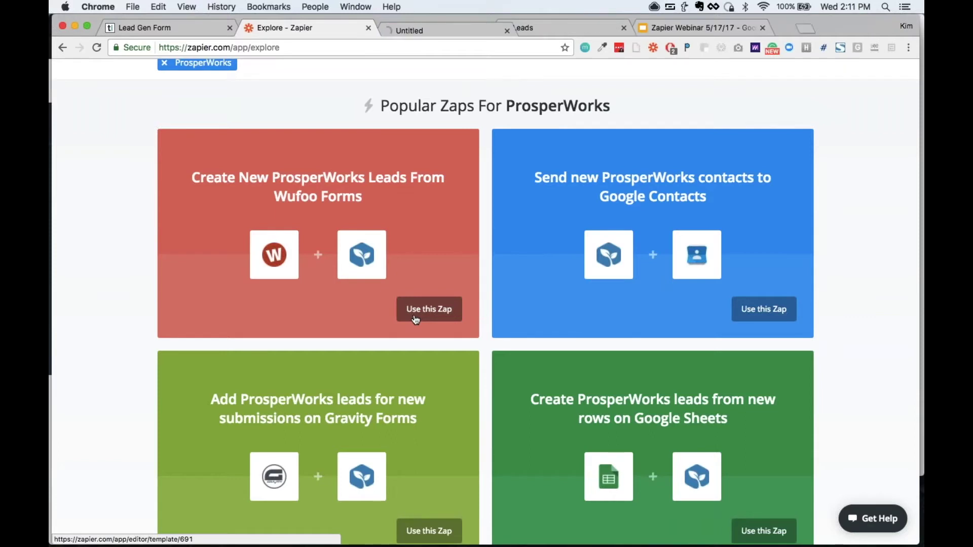
{"action": "left_click", "coordinate": [431, 28]}
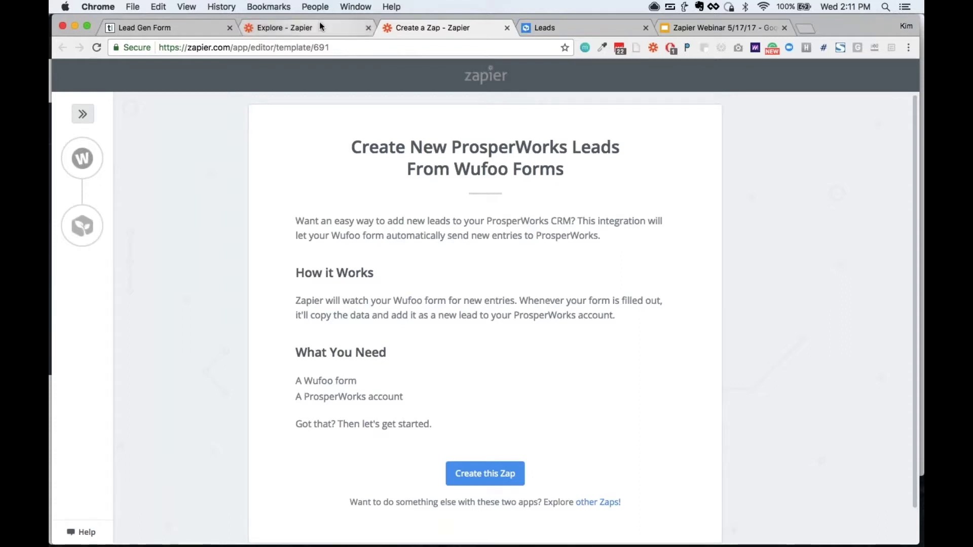
{"action": "left_click", "coordinate": [308, 29]}
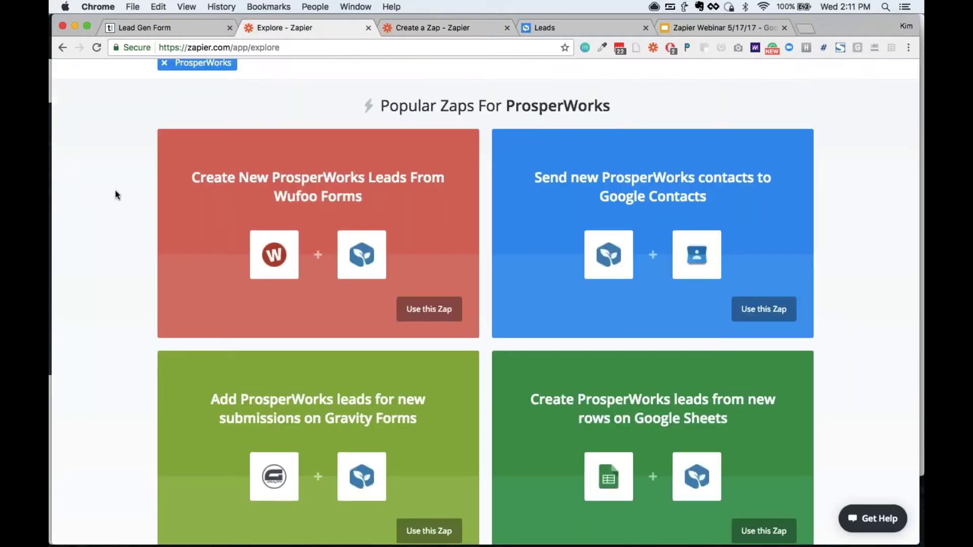
Step: Start a new Zap with Typeform as the trigger app and New Entry as the trigger
{"action": "scroll", "coordinate": [102, 208], "scroll_direction": "up", "scroll_amount": 10}
{"action": "left_click", "coordinate": [577, 79]}
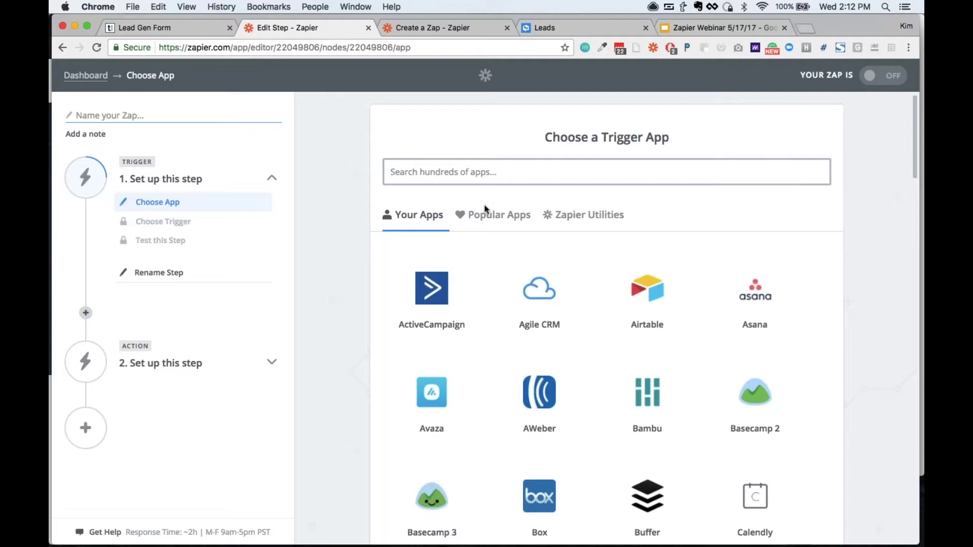
{"action": "type", "text": "typef"}
{"action": "key", "text": "Return"}
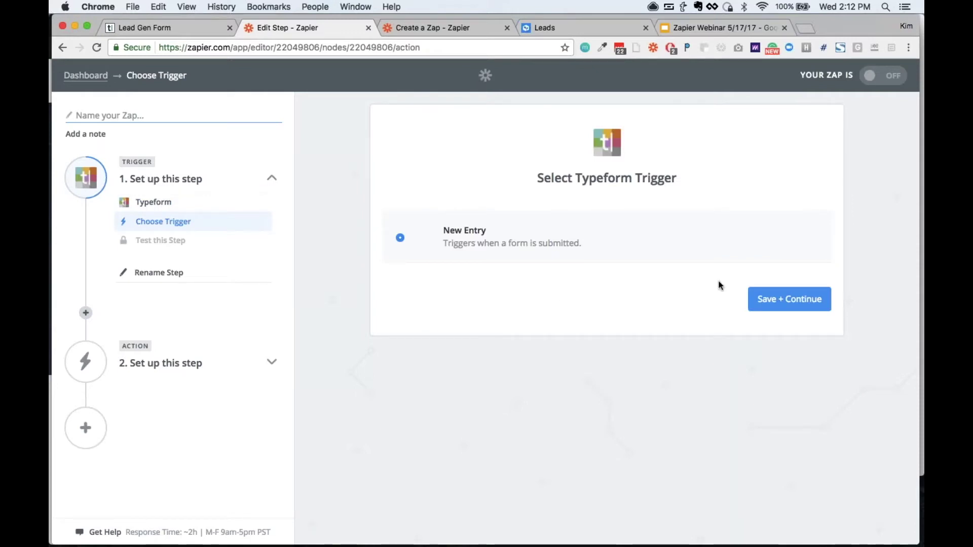
{"action": "left_click", "coordinate": [777, 301]}
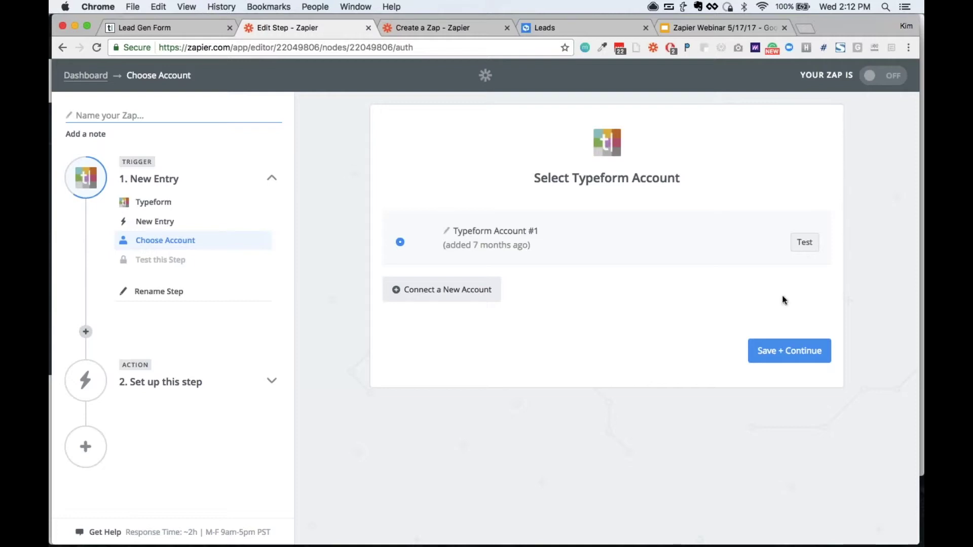
Step: Test and save Typeform Account #1 for the trigger, and choose Lead Gen Form as its form
{"action": "left_click", "coordinate": [806, 243]}
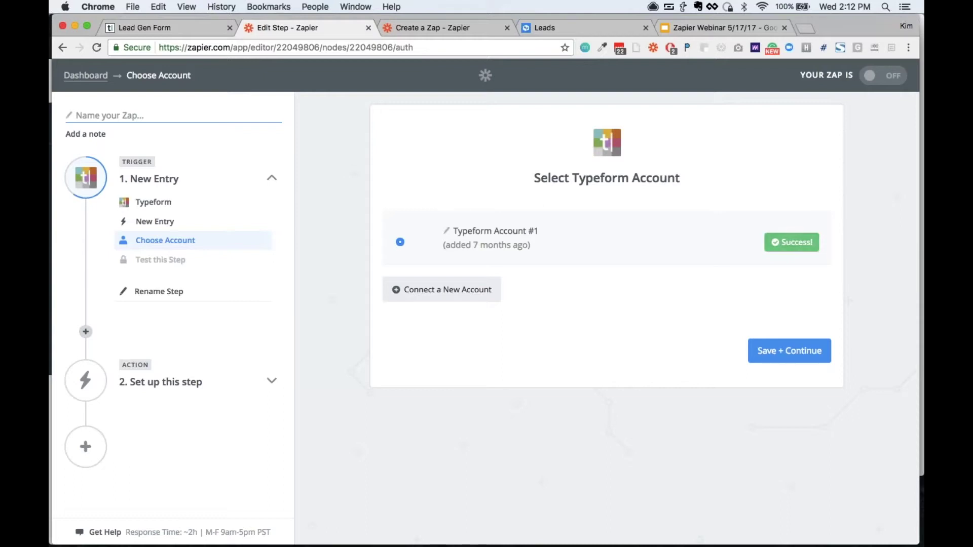
{"action": "left_click", "coordinate": [773, 348]}
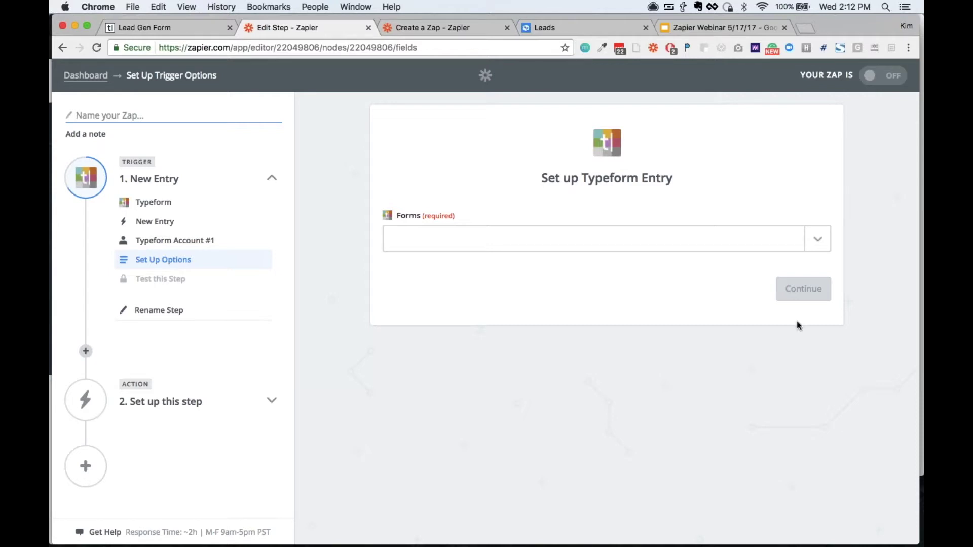
{"action": "left_click", "coordinate": [817, 239]}
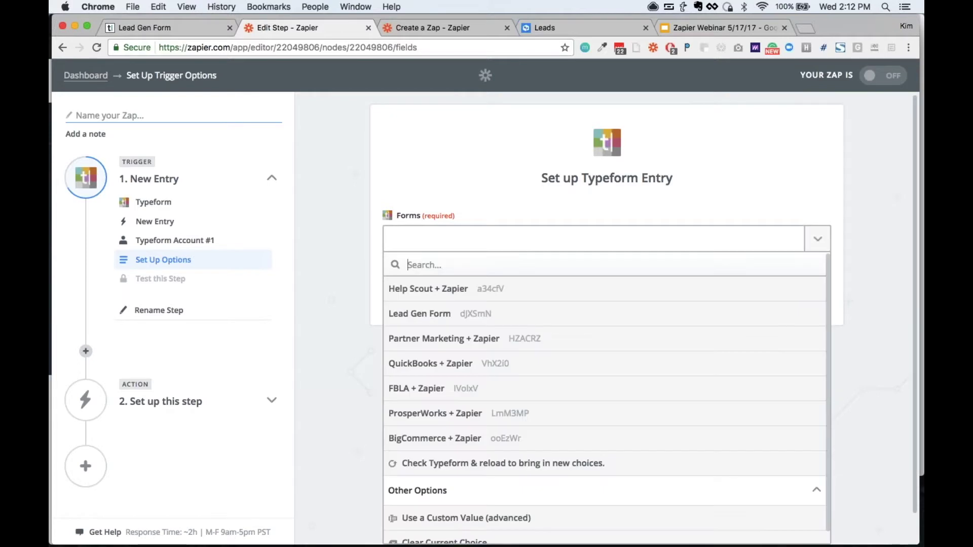
{"action": "left_click", "coordinate": [582, 319]}
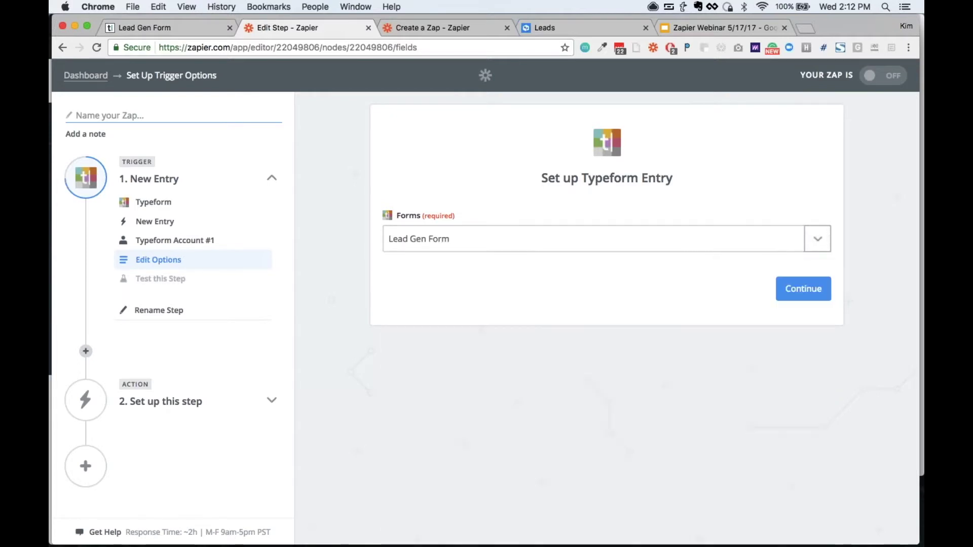
{"action": "left_click", "coordinate": [791, 298]}
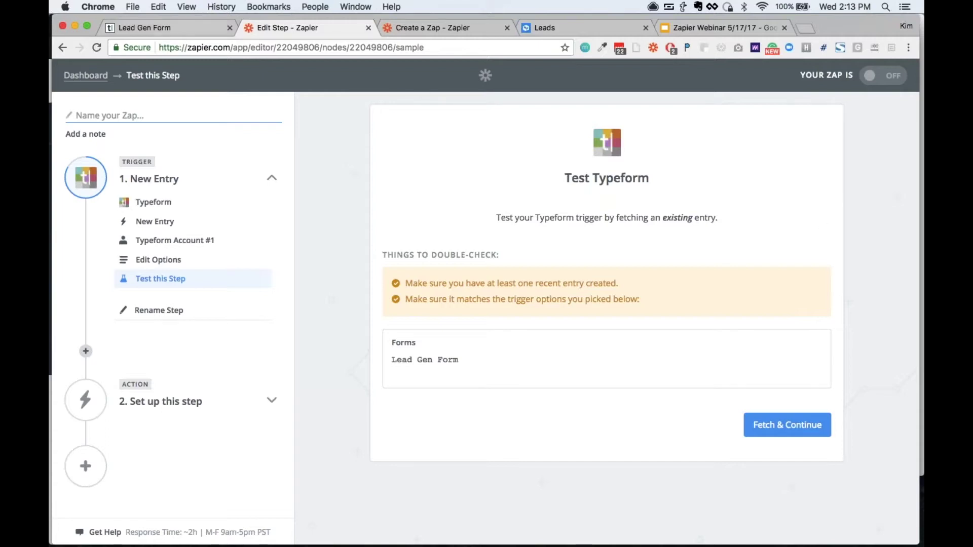
Step: Submit a sample entry in the Lead Gen Form with the contact's name, company "zapier" and the contact's email address
{"action": "left_click", "coordinate": [169, 31]}
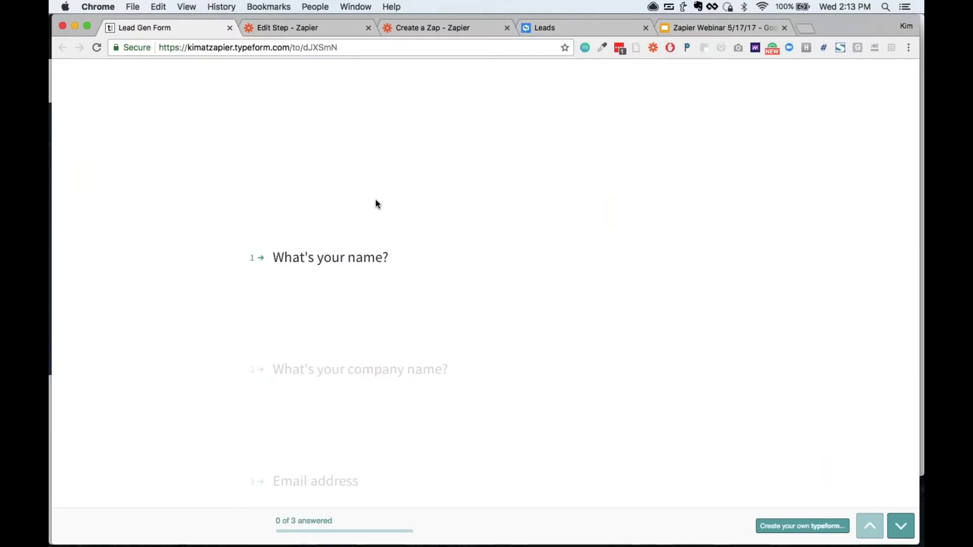
{"action": "type", "text": "kim"}
{"action": "key", "text": "Return"}
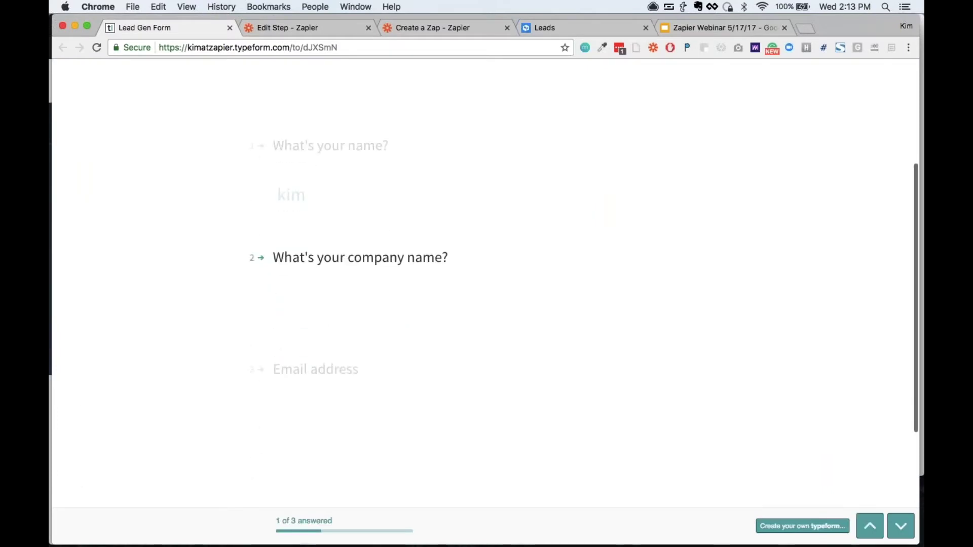
{"action": "type", "text": "zapier"}
{"action": "key", "text": "Return"}
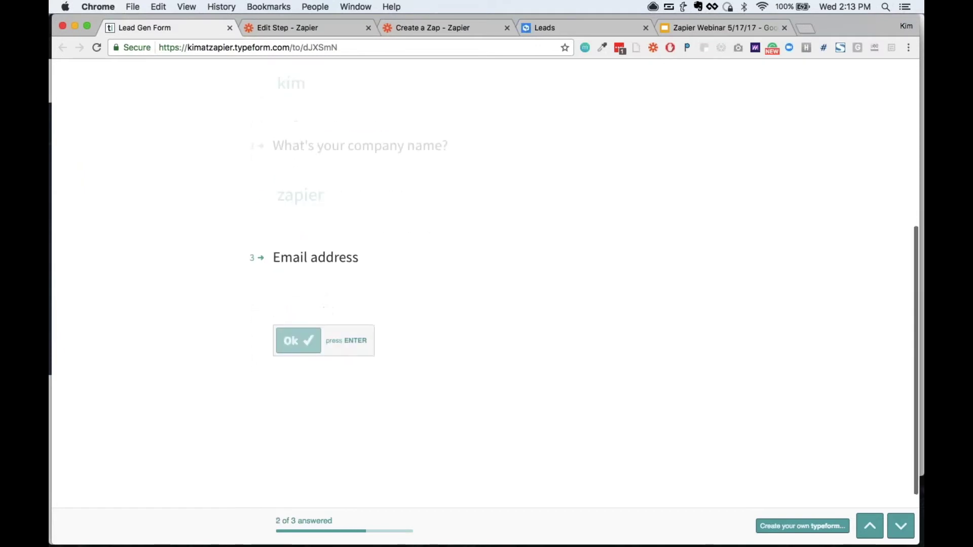
{"action": "key", "text": "super+v"}
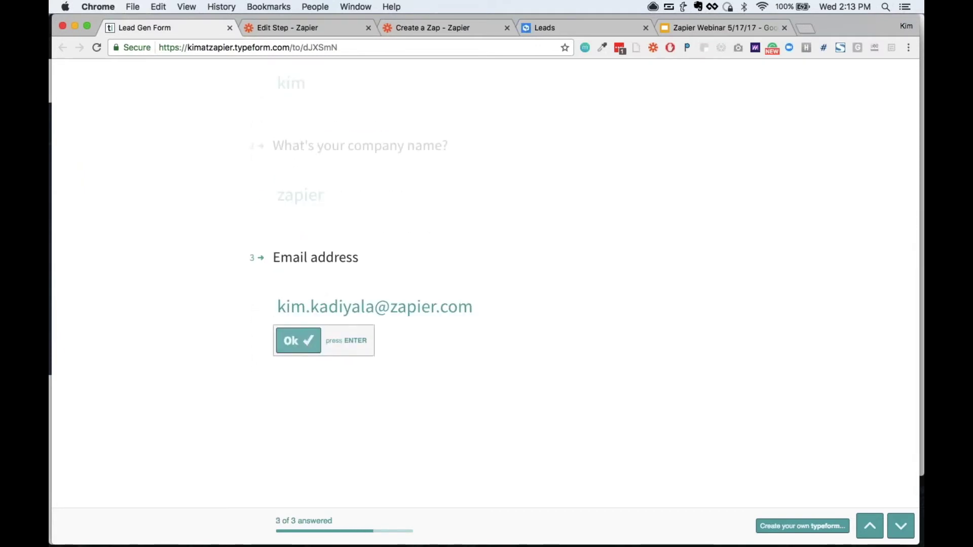
{"action": "left_click", "coordinate": [304, 344]}
{"action": "left_click", "coordinate": [317, 321]}
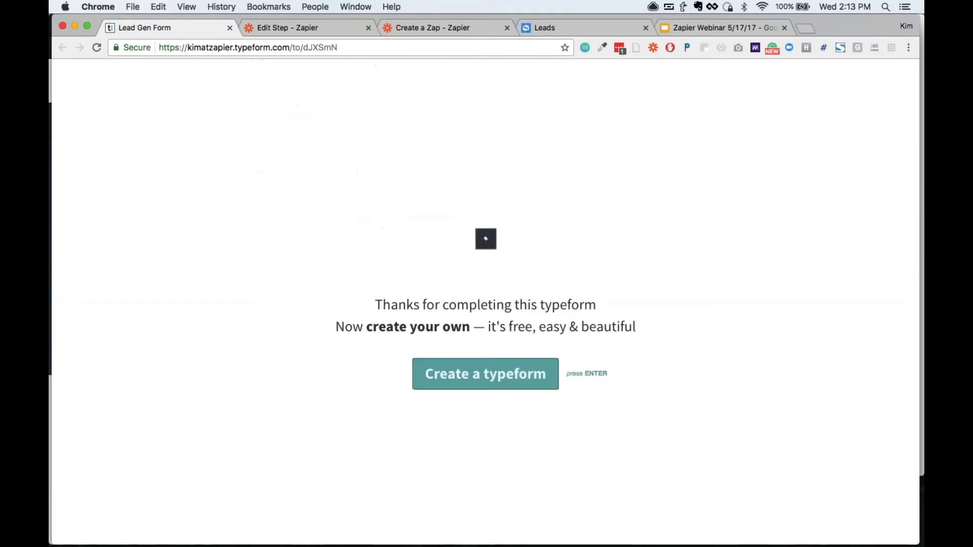
Step: Test the Typeform trigger in the Zap editor by fetching an existing entry, and continue to the action setup
{"action": "left_click", "coordinate": [302, 23]}
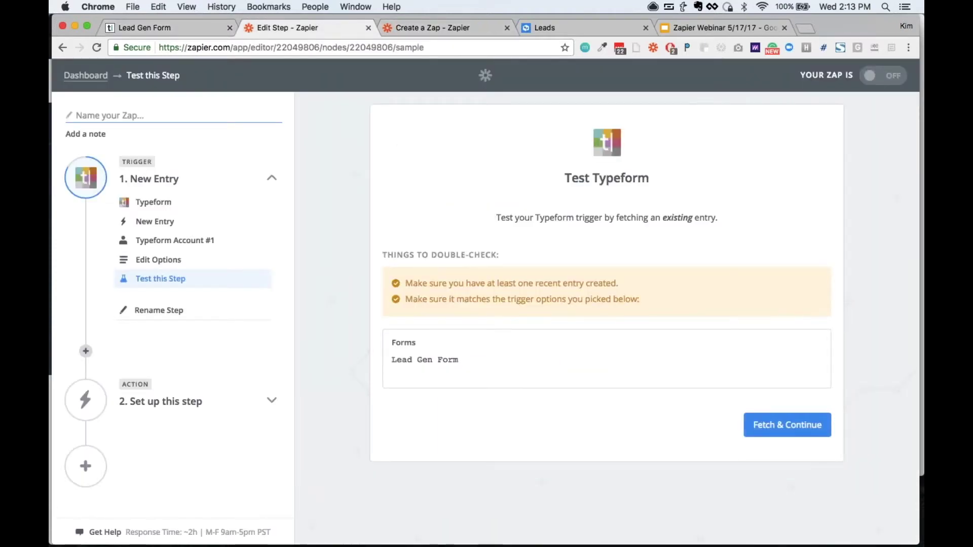
{"action": "left_click", "coordinate": [787, 424]}
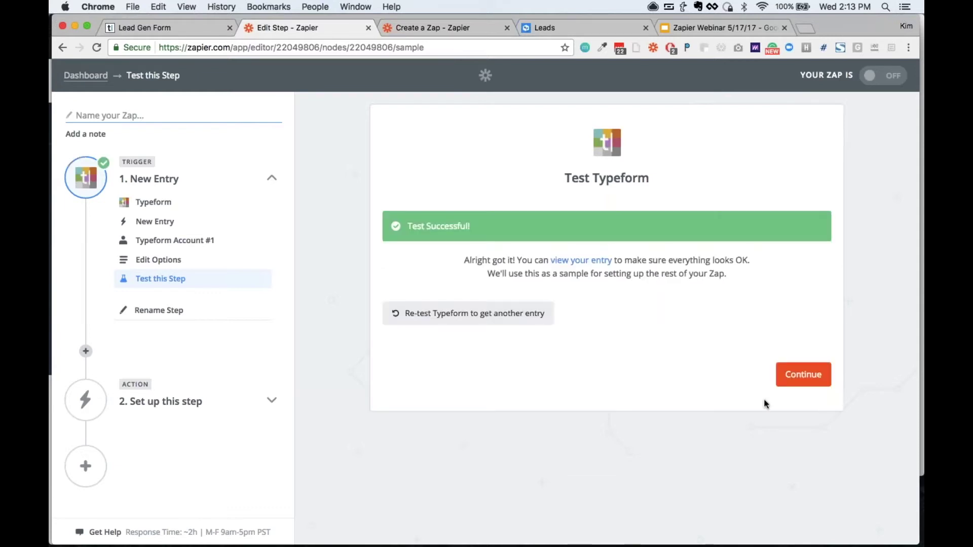
{"action": "left_click", "coordinate": [791, 380]}
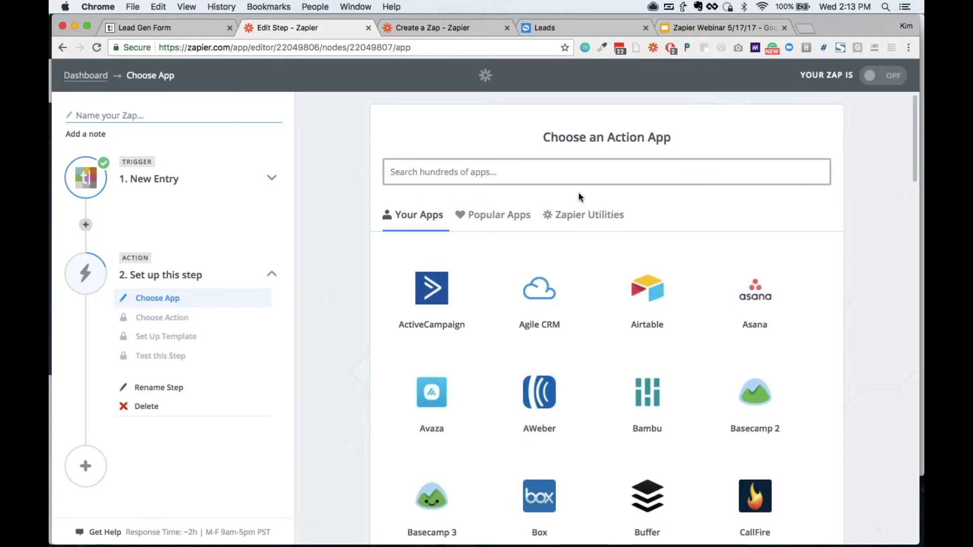
Step: Choose ProsperWorks as the action app and save Create Lead as the action
{"action": "type", "text": "pros"}
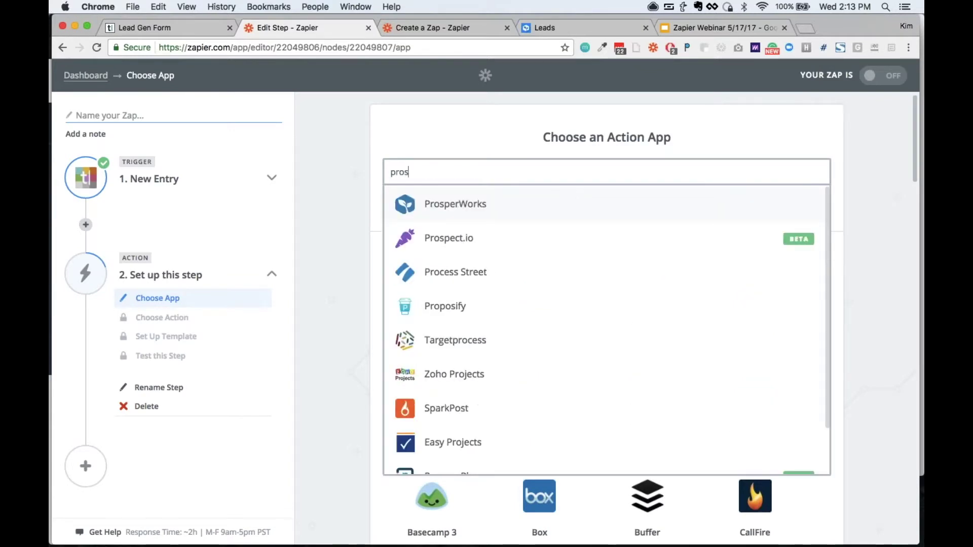
{"action": "key", "text": "Return"}
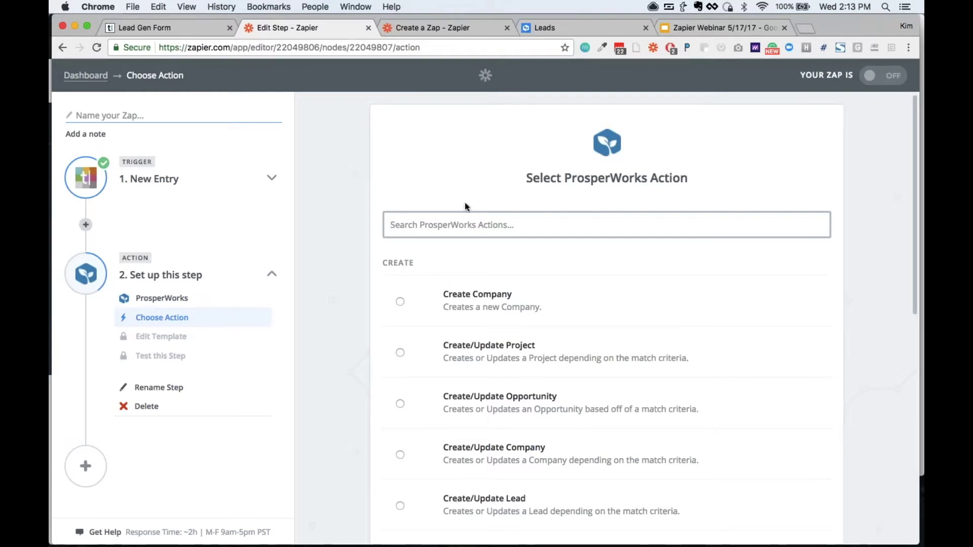
{"action": "scroll", "coordinate": [540, 304], "scroll_direction": "down", "scroll_amount": 6}
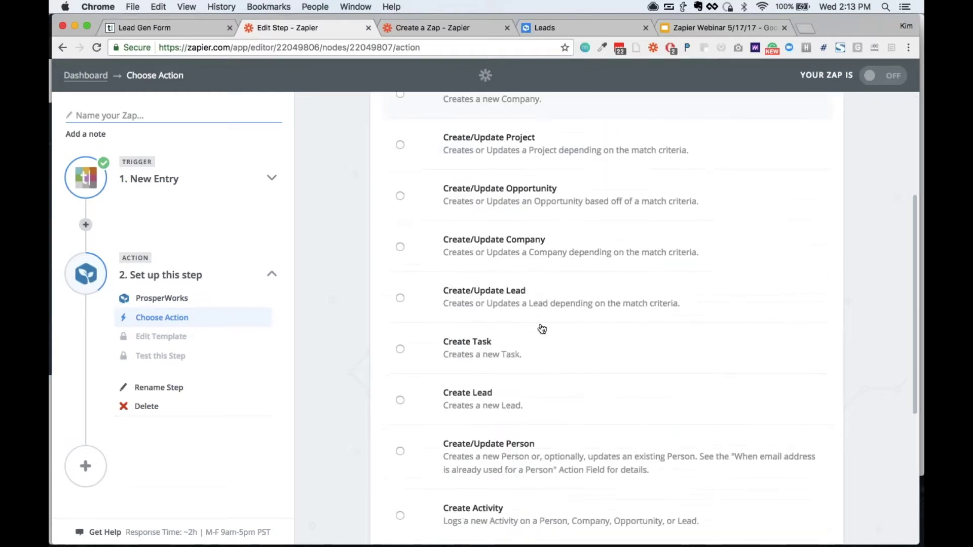
{"action": "left_click", "coordinate": [540, 327]}
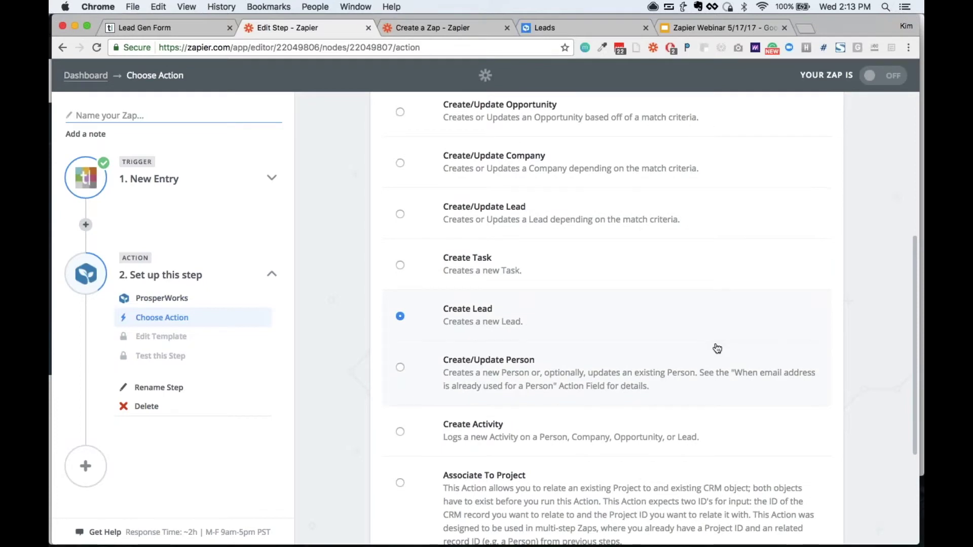
{"action": "scroll", "coordinate": [716, 345], "scroll_direction": "down", "scroll_amount": 4}
{"action": "left_click", "coordinate": [776, 471]}
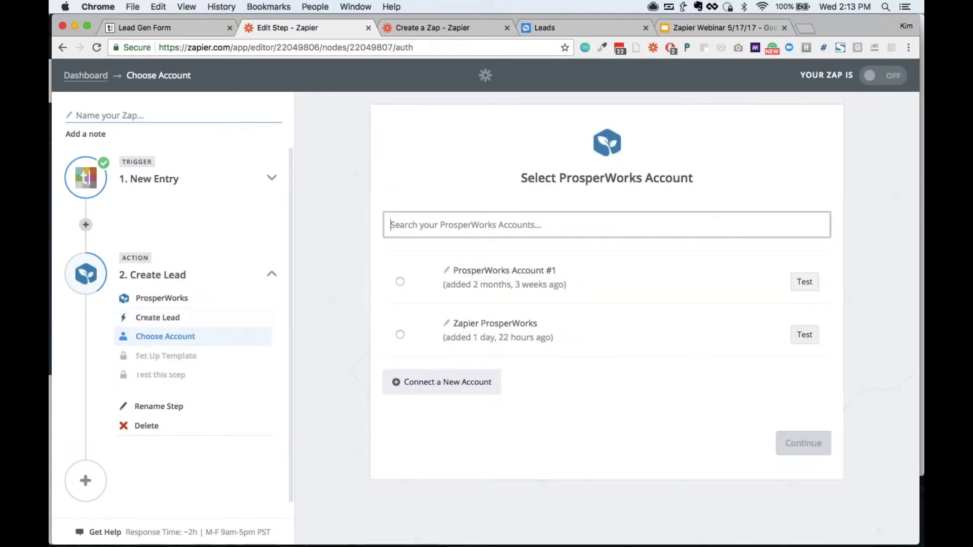
Step: Select, test and save the Zapier ProsperWorks account, and proceed to the lead template fields
{"action": "left_click", "coordinate": [681, 345]}
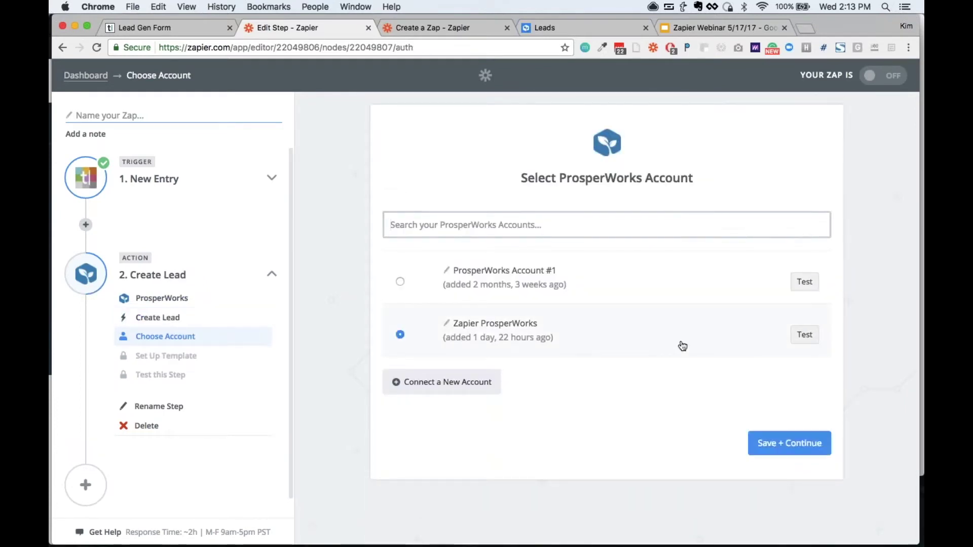
{"action": "left_click", "coordinate": [805, 337]}
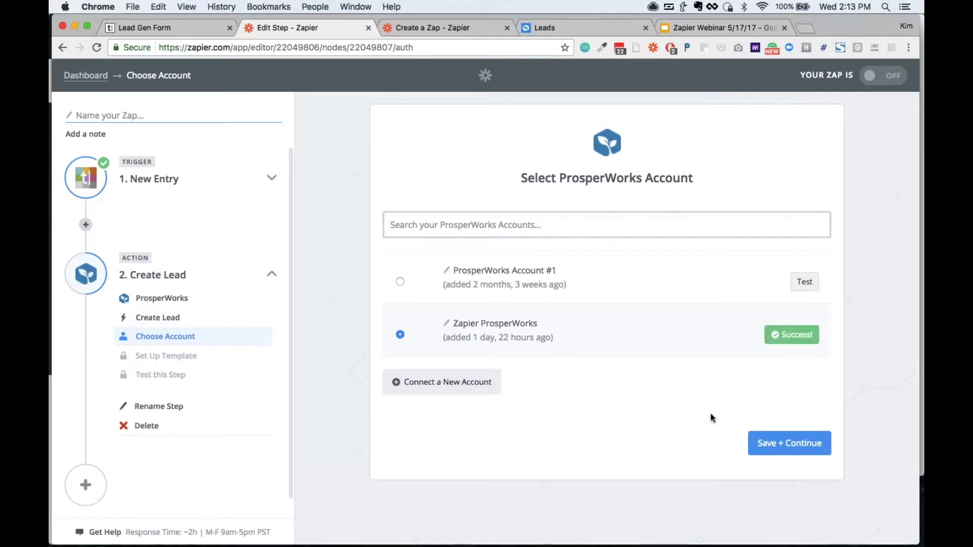
{"action": "left_click", "coordinate": [779, 445]}
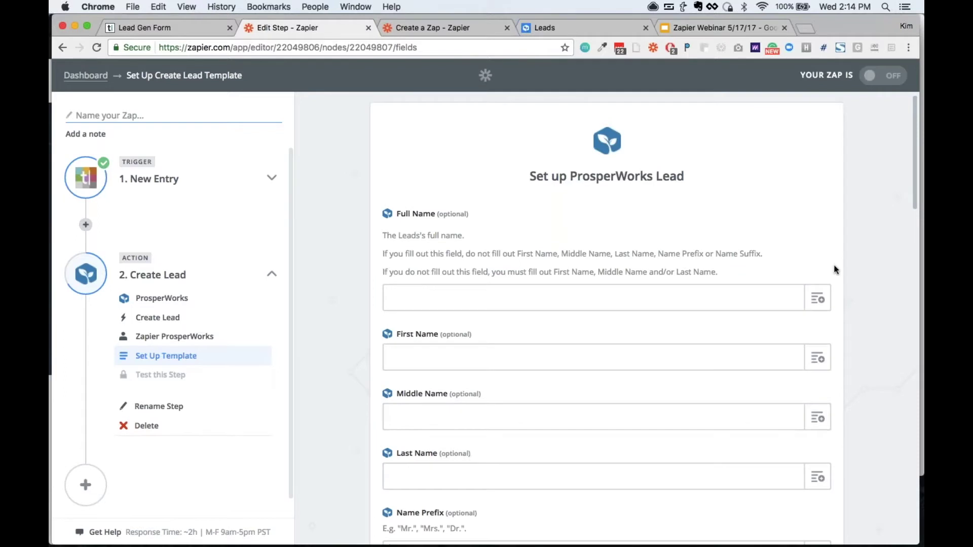
{"action": "scroll", "coordinate": [834, 269], "scroll_direction": "down", "scroll_amount": 2}
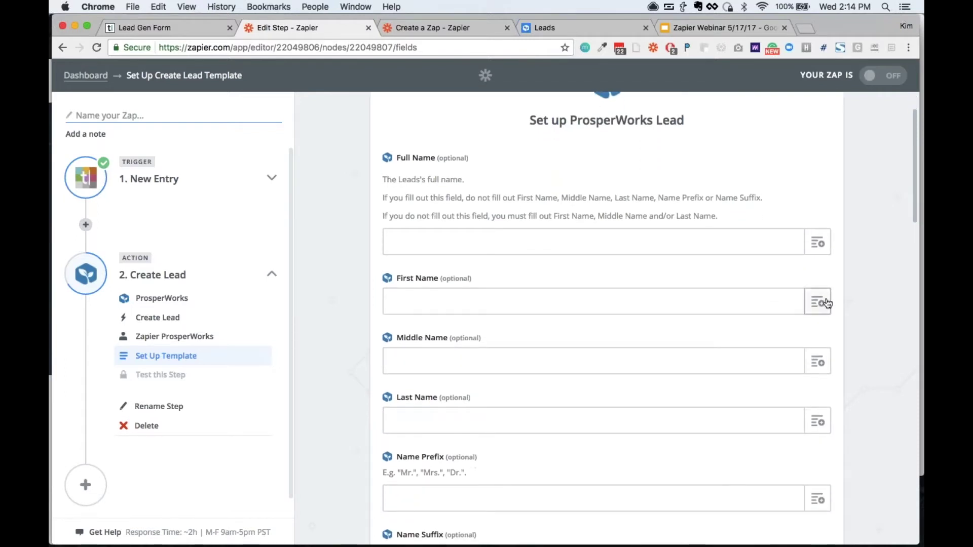
Step: Map the lead's First Name field to the Typeform answer "What's Your Name?"
{"action": "left_click", "coordinate": [818, 303]}
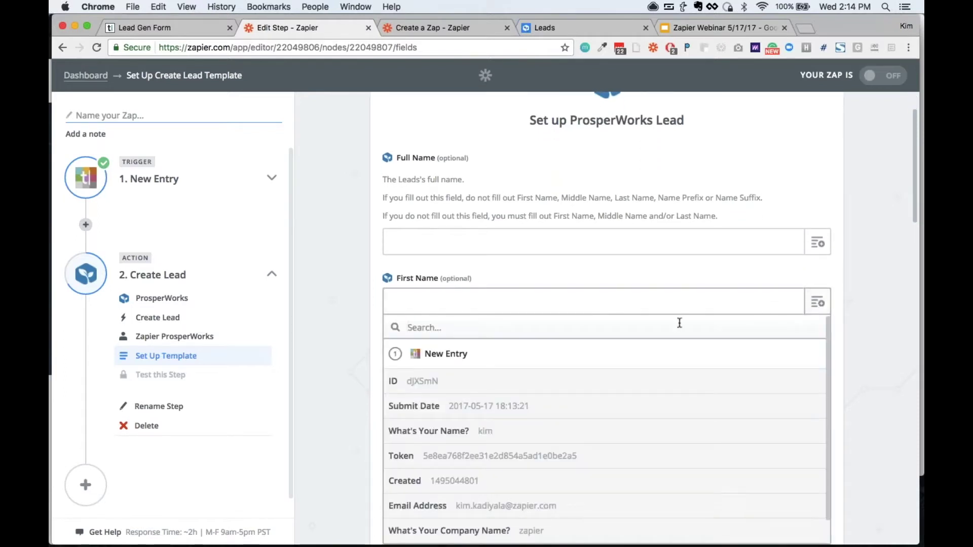
{"action": "scroll", "coordinate": [575, 393], "scroll_direction": "down", "scroll_amount": 1}
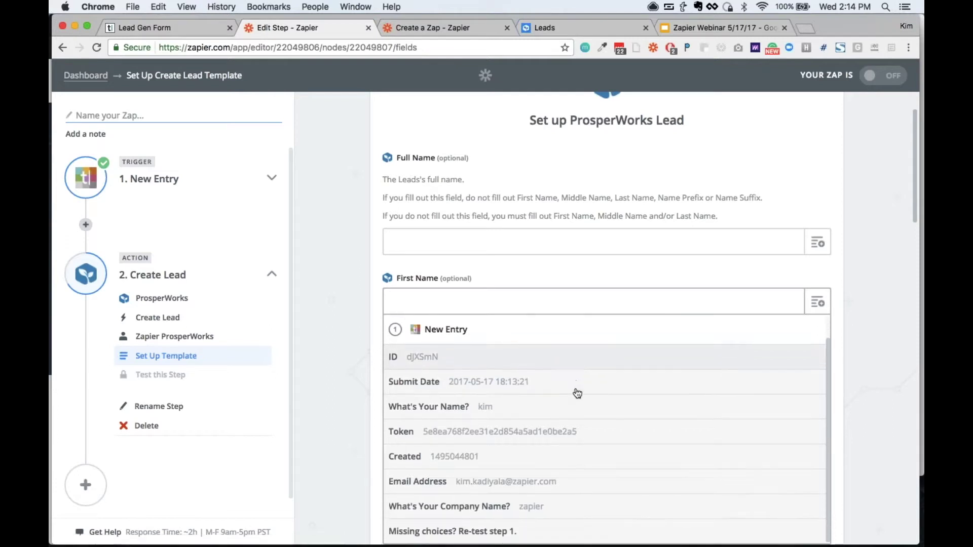
{"action": "left_click", "coordinate": [528, 407]}
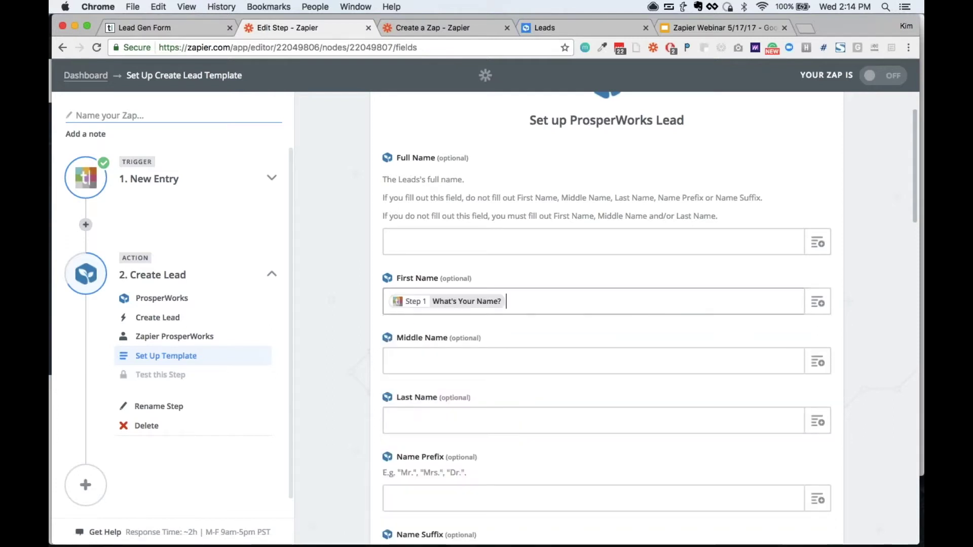
Step: Map the lead's required E-mail field to the "Email Address" answer from the Typeform entry
{"action": "scroll", "coordinate": [642, 316], "scroll_direction": "down", "scroll_amount": 1}
{"action": "scroll", "coordinate": [606, 318], "scroll_direction": "down", "scroll_amount": 10}
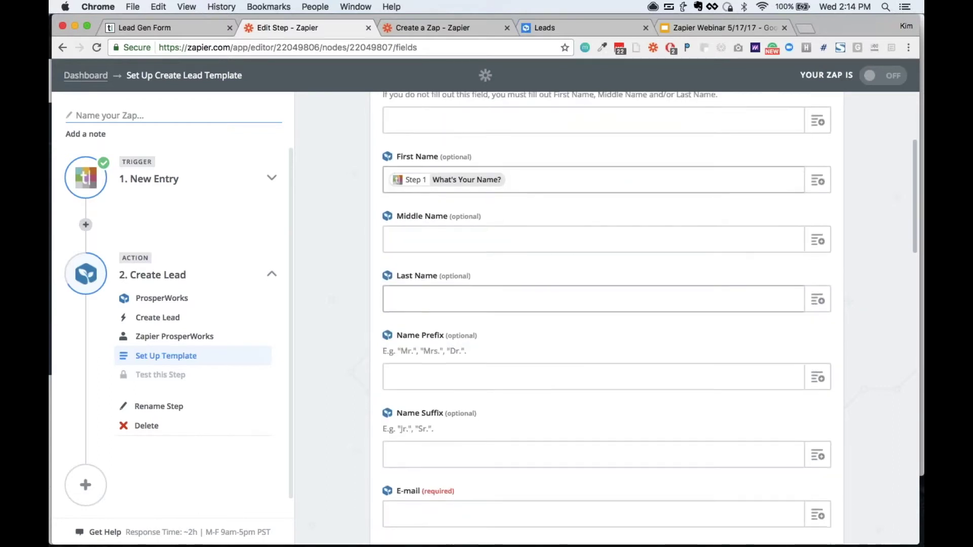
{"action": "scroll", "coordinate": [606, 318], "scroll_direction": "down", "scroll_amount": 3}
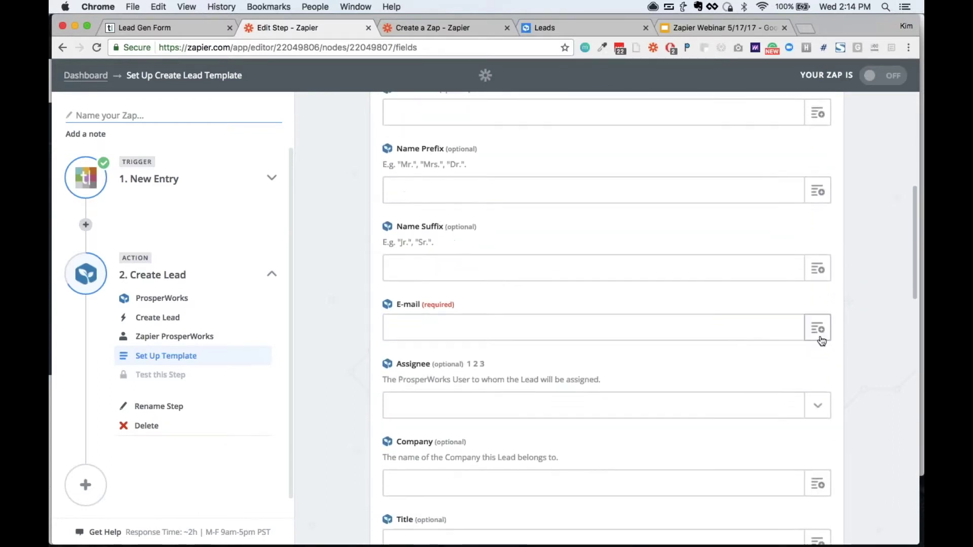
{"action": "left_click", "coordinate": [817, 329]}
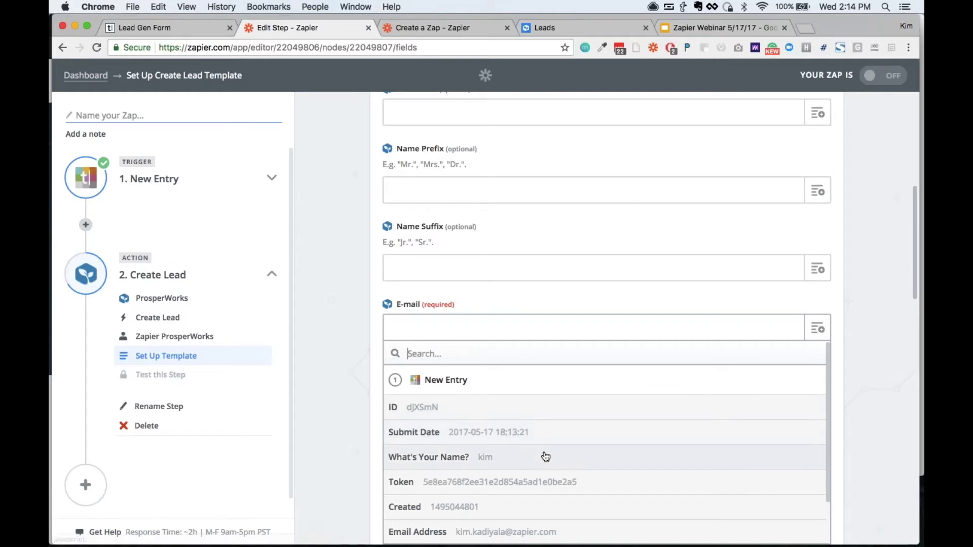
{"action": "scroll", "coordinate": [542, 456], "scroll_direction": "down", "scroll_amount": 2}
{"action": "left_click", "coordinate": [531, 484]}
Step: Map the lead's Company field to the Typeform answer "What's Your Company Name?"
{"action": "scroll", "coordinate": [406, 349], "scroll_direction": "down", "scroll_amount": 6}
{"action": "scroll", "coordinate": [407, 349], "scroll_direction": "down", "scroll_amount": 1}
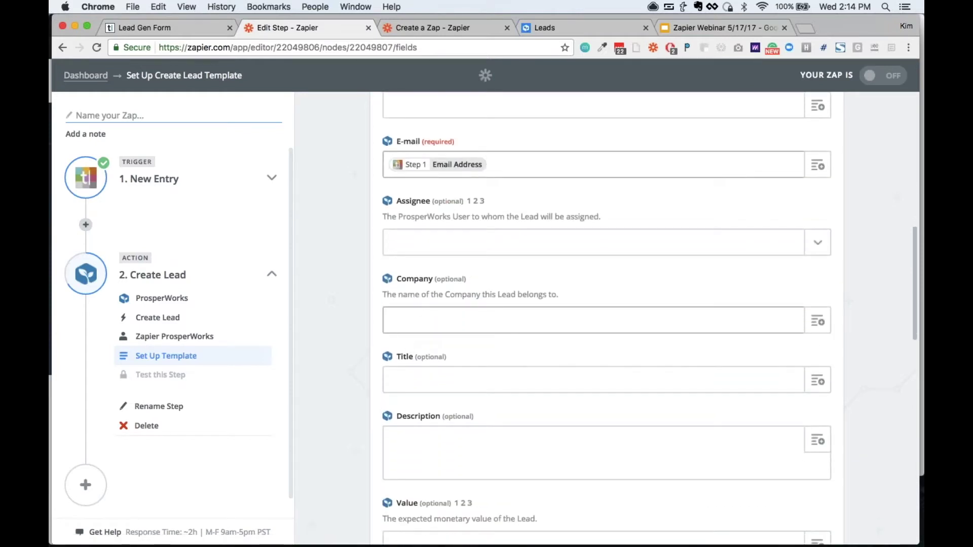
{"action": "left_click", "coordinate": [809, 320]}
{"action": "scroll", "coordinate": [491, 433], "scroll_direction": "down", "scroll_amount": 3}
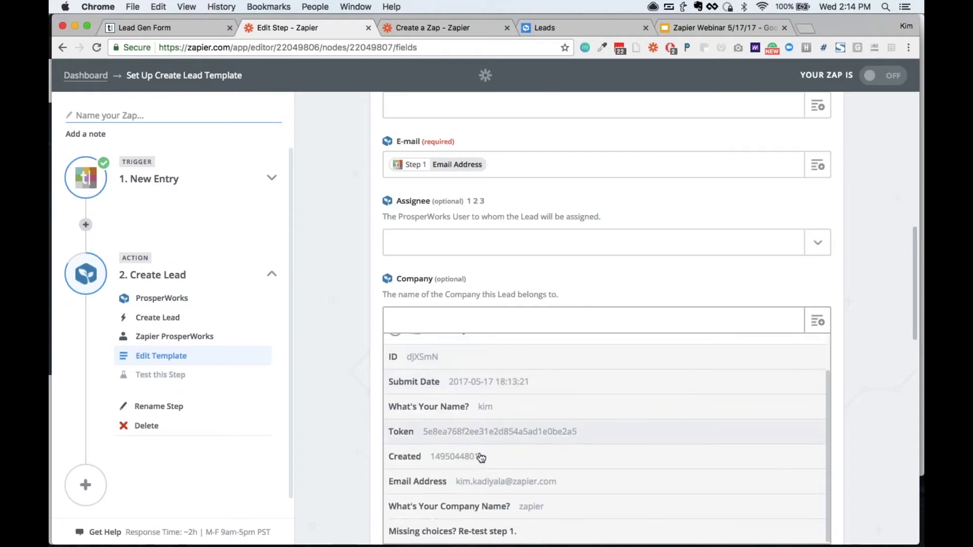
{"action": "left_click", "coordinate": [471, 506]}
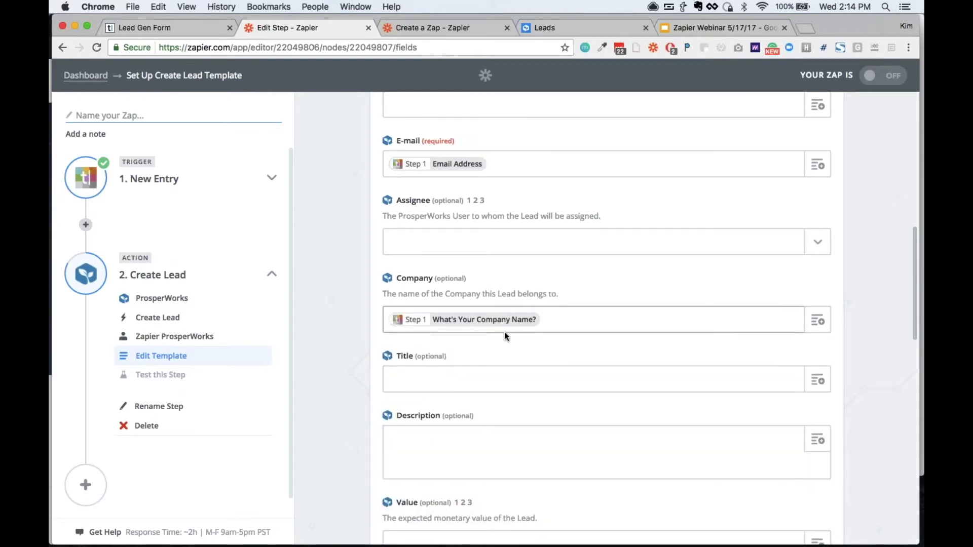
Step: Leave the remaining optional lead fields empty, continue to the action test and create the test lead in ProsperWorks
{"action": "scroll", "coordinate": [504, 336], "scroll_direction": "down", "scroll_amount": 6}
{"action": "scroll", "coordinate": [504, 336], "scroll_direction": "down", "scroll_amount": 2}
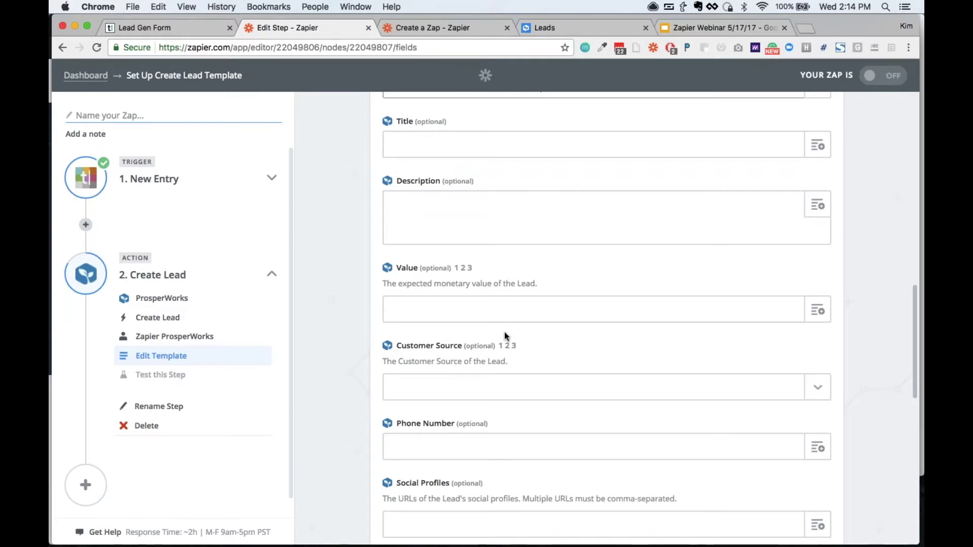
{"action": "scroll", "coordinate": [504, 335], "scroll_direction": "down", "scroll_amount": 4}
{"action": "scroll", "coordinate": [504, 335], "scroll_direction": "down", "scroll_amount": 15}
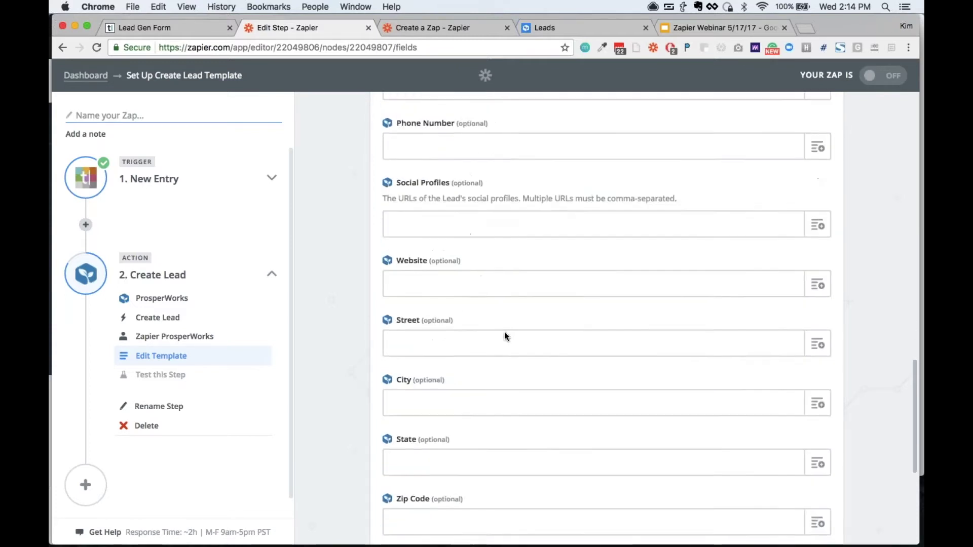
{"action": "left_click", "coordinate": [798, 478]}
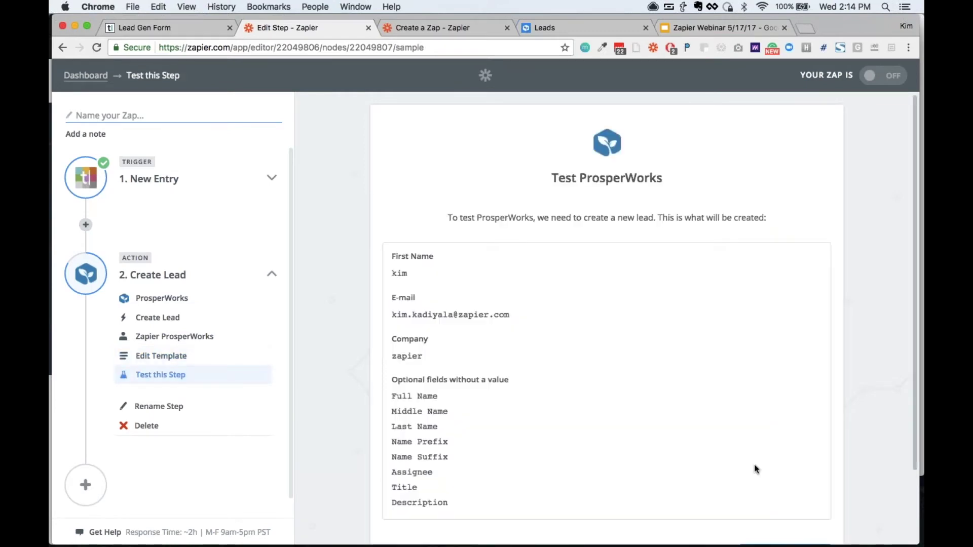
{"action": "scroll", "coordinate": [754, 465], "scroll_direction": "down", "scroll_amount": 4}
{"action": "scroll", "coordinate": [848, 405], "scroll_direction": "down", "scroll_amount": 3}
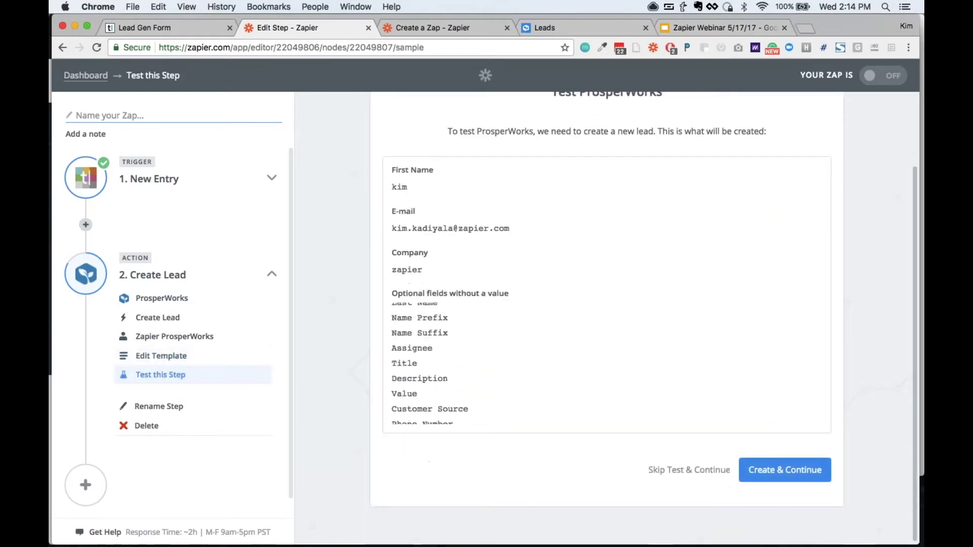
{"action": "left_click", "coordinate": [781, 471]}
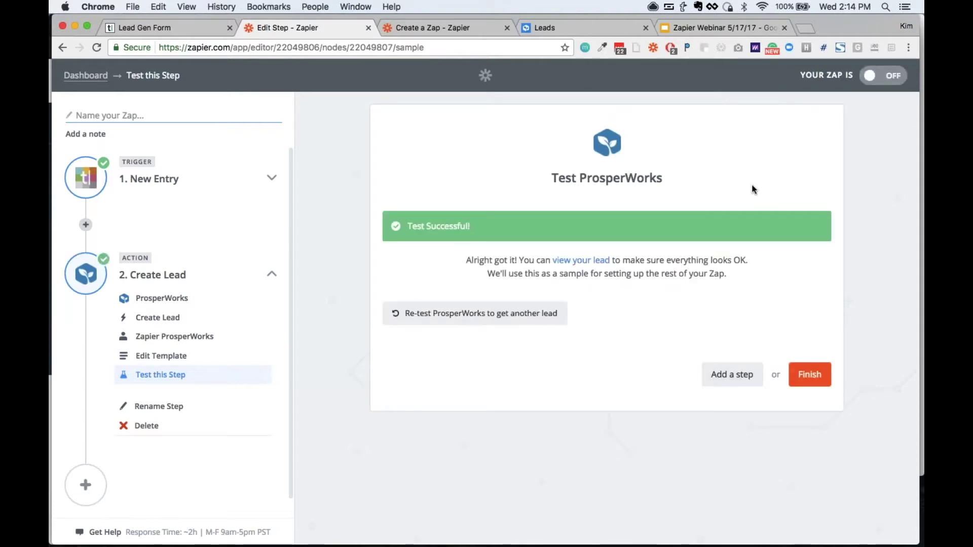
Step: Switch to ProsperWorks and reload the Leads list to check for the test lead
{"action": "left_click", "coordinate": [569, 27]}
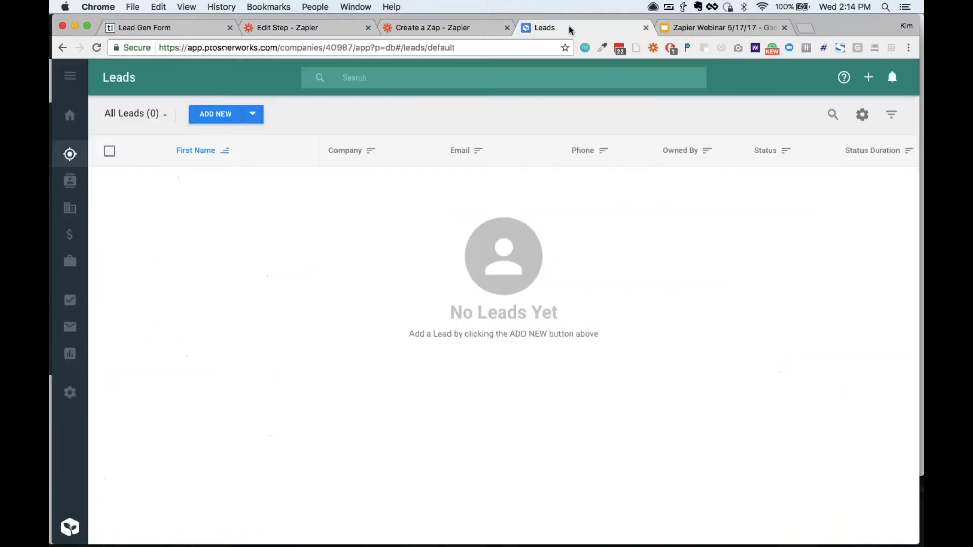
{"action": "left_click", "coordinate": [97, 49]}
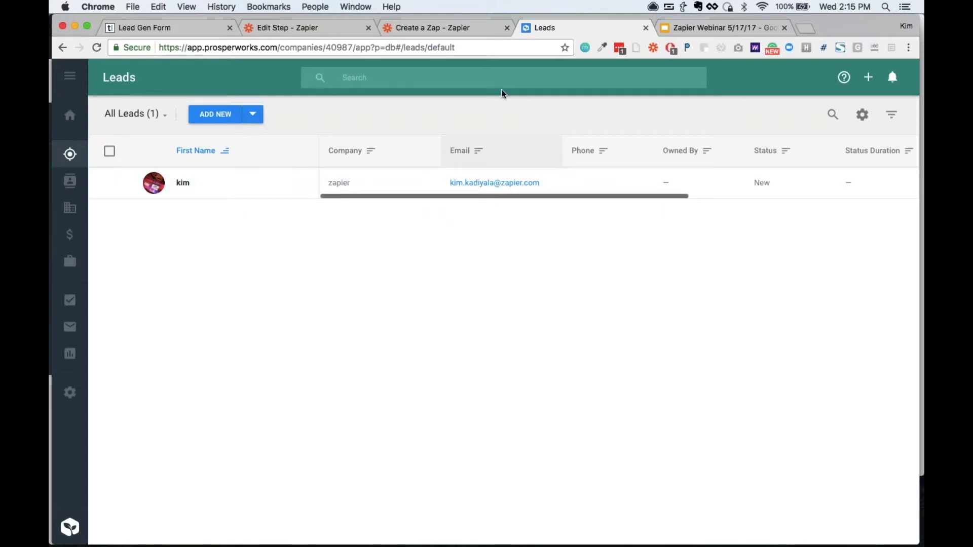
Step: Return to the Zap being edited in Zapier, finish its setup, name it "lead gen" and turn it on
{"action": "left_click", "coordinate": [464, 32]}
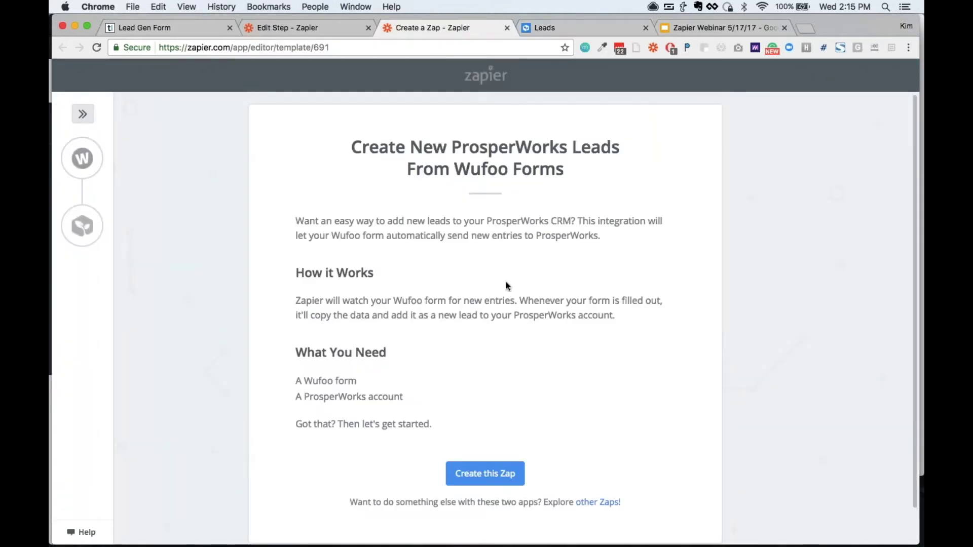
{"action": "left_click", "coordinate": [283, 28]}
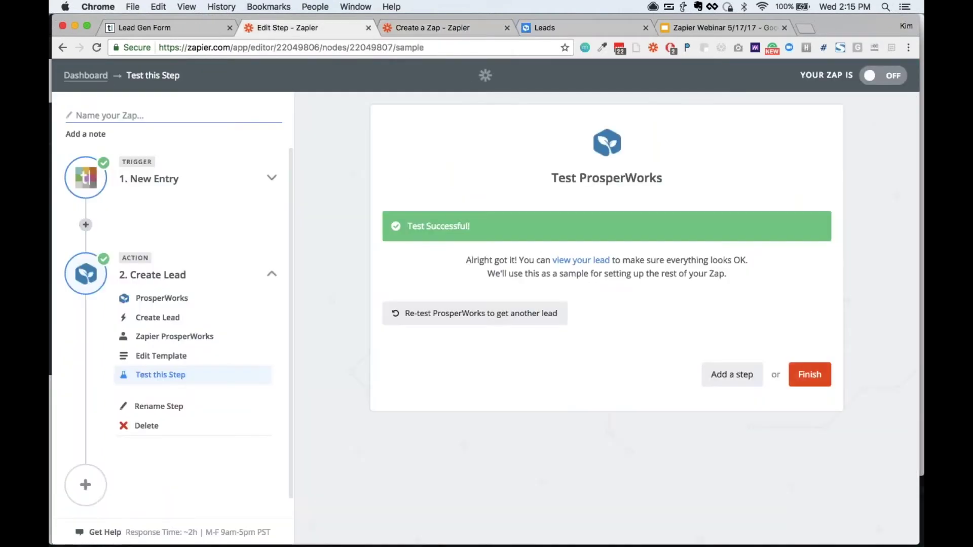
{"action": "left_click", "coordinate": [806, 381]}
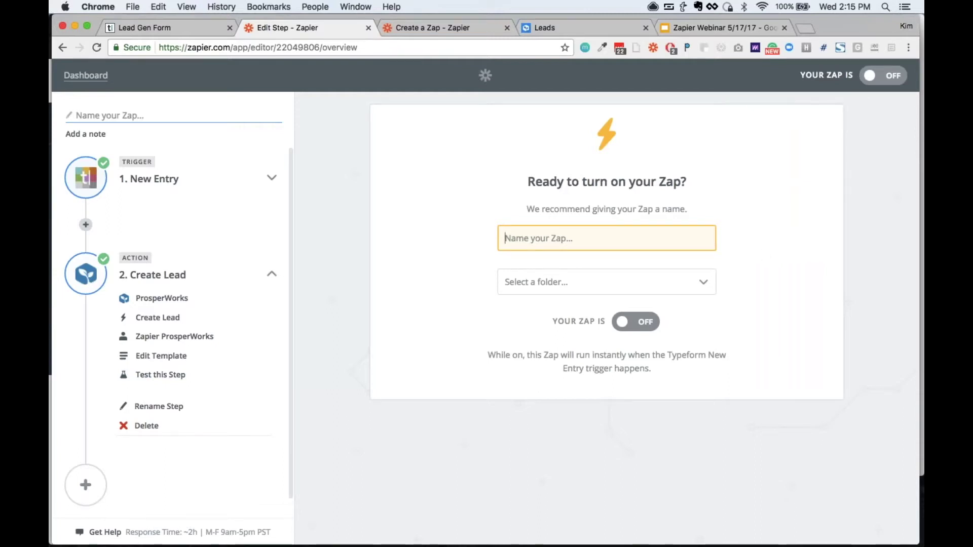
{"action": "type", "text": "lead"}
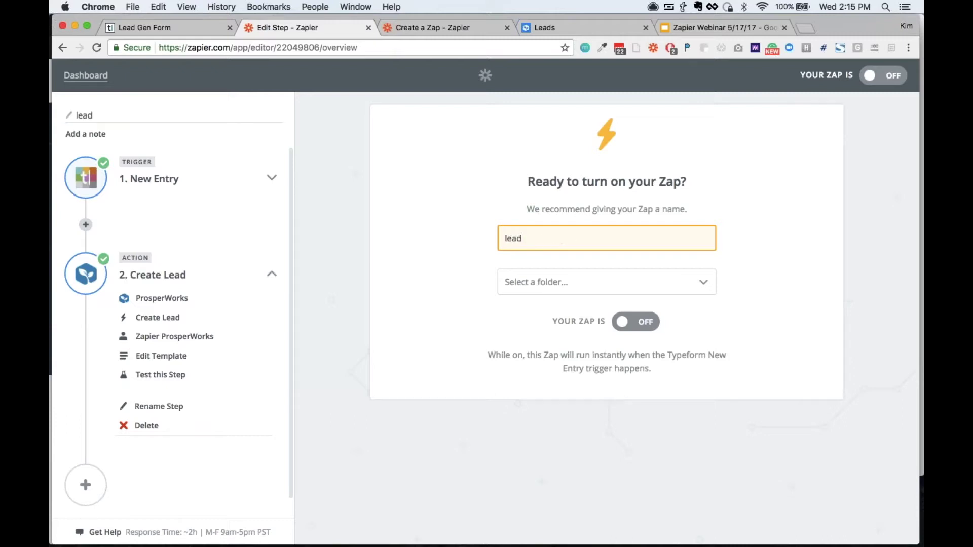
{"action": "type", "text": " gen"}
{"action": "key", "text": "Return"}
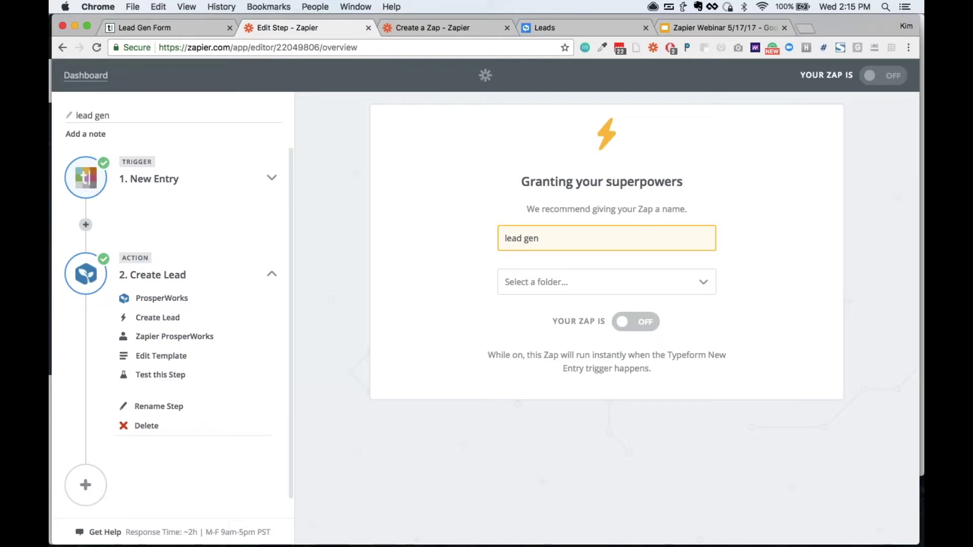
{"action": "mouse_move", "coordinate": [648, 546]}
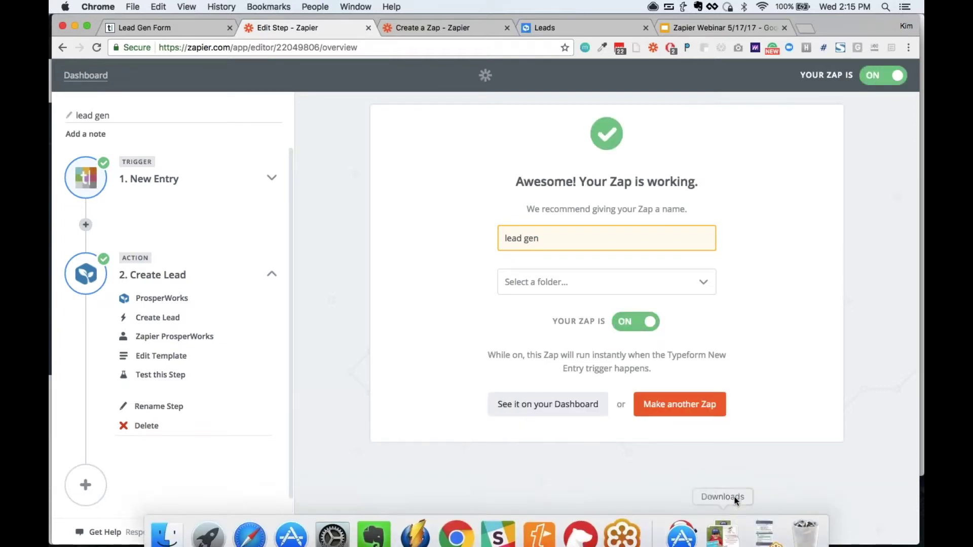
Step: Switch to the "Zapier Webinar 5/17/17" presentation in Google Slides and present it from the "CyberBytes Background" slide
{"action": "left_click", "coordinate": [698, 30]}
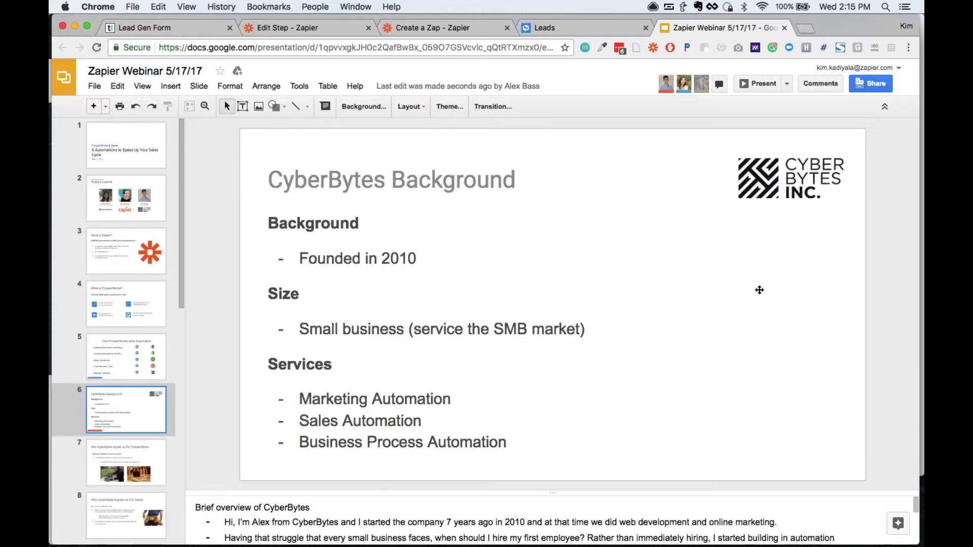
{"action": "left_click", "coordinate": [755, 82]}
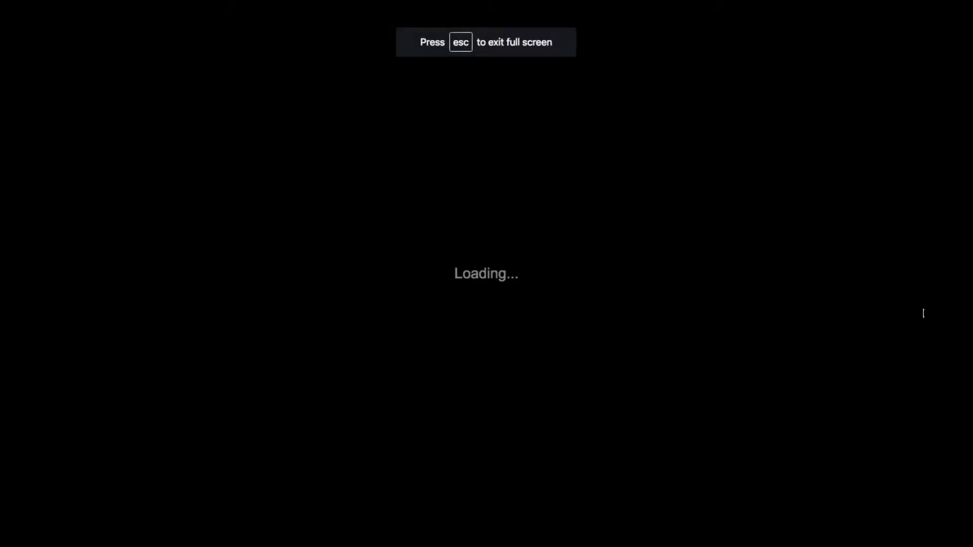